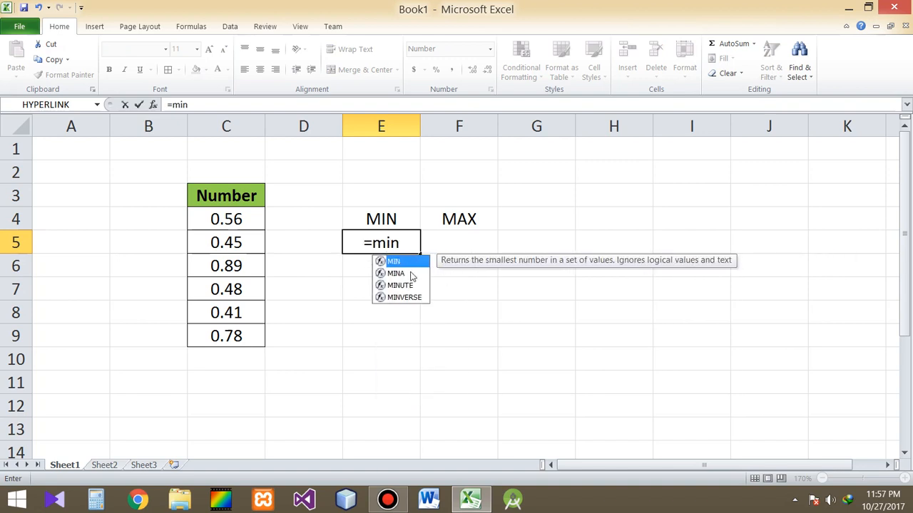
Complete the MIN formula in E5 over the range C4:C9
key("Tab")
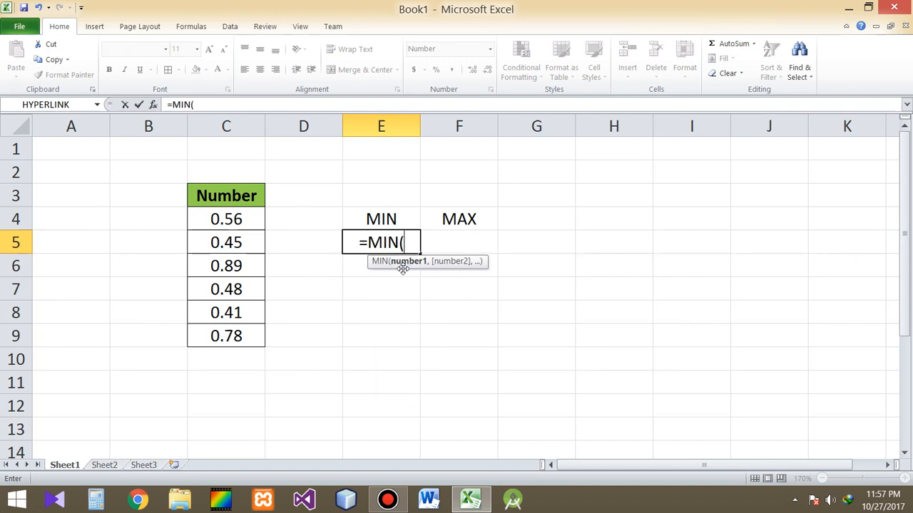
left_click_drag(238, 222, 241, 333)
key("Return")
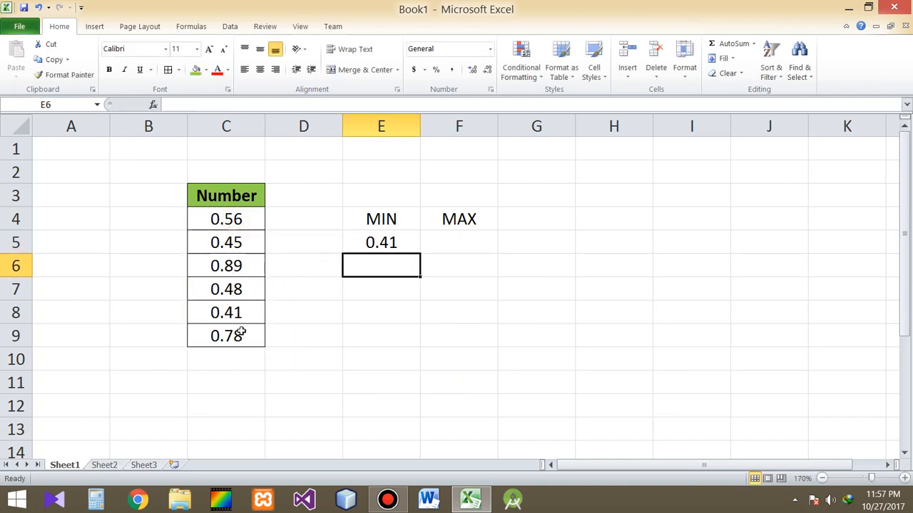
left_click(381, 241)
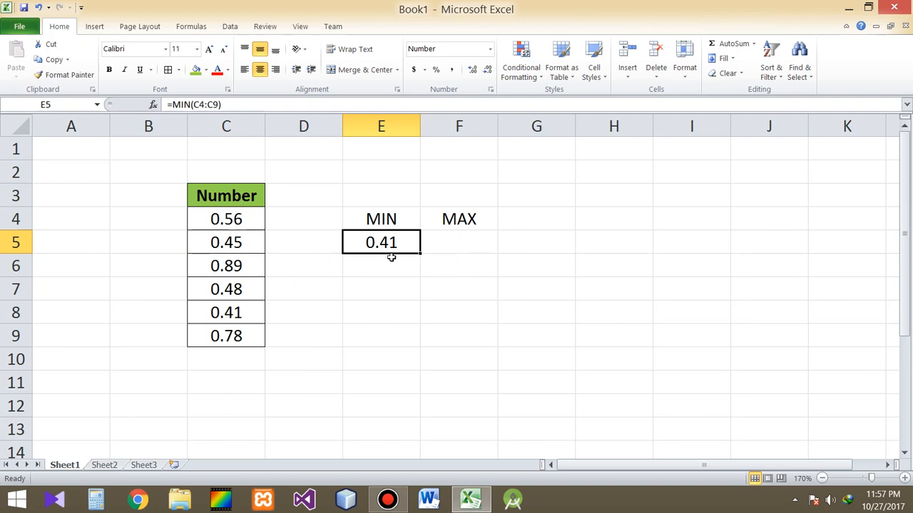
Enter a MAX formula in F5 over the range C4:C9
left_click(460, 245)
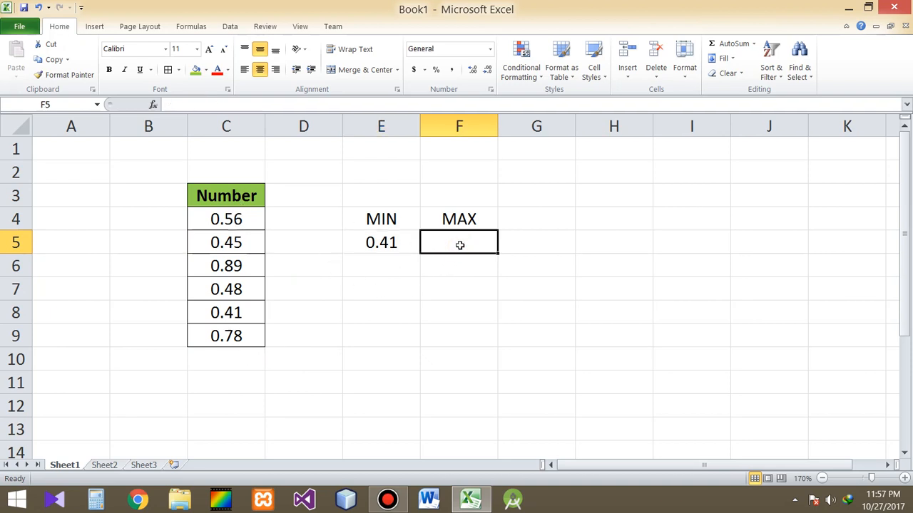
type("=ma")
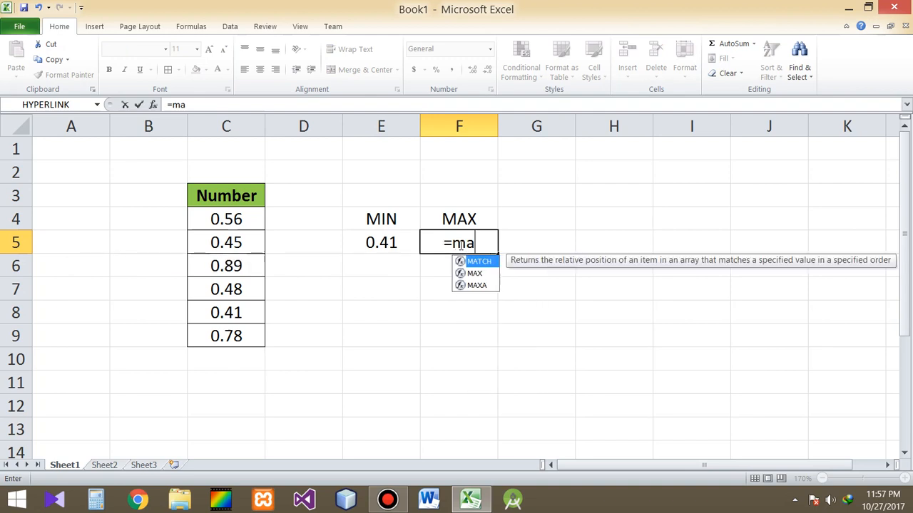
type("x")
key("Tab")
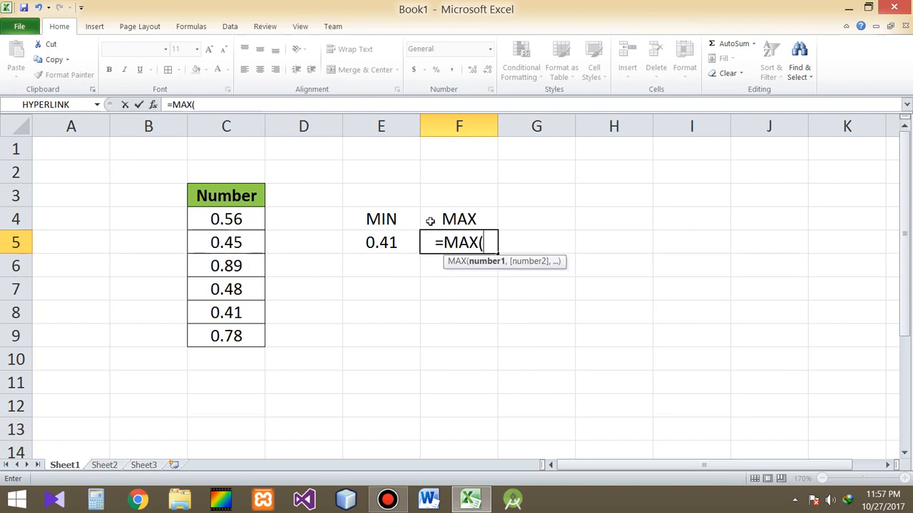
left_click_drag(221, 219, 240, 338)
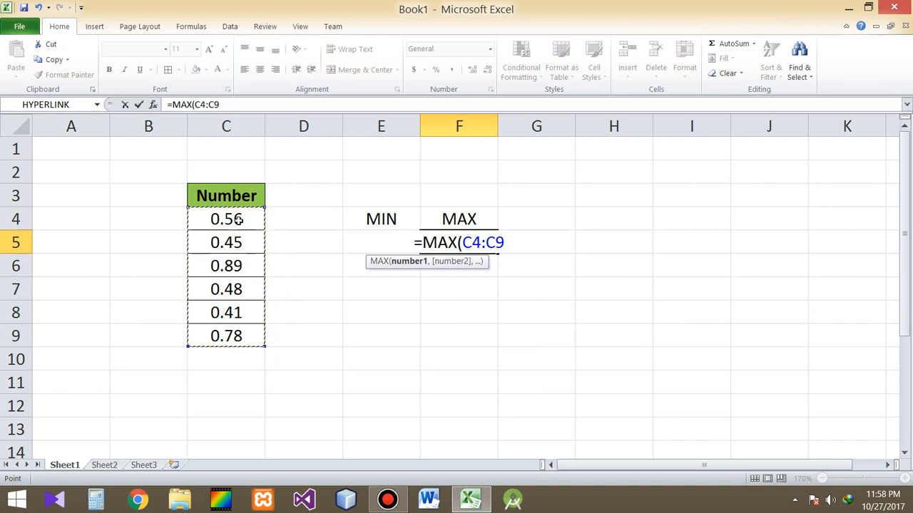
key("Return")
left_click(440, 242)
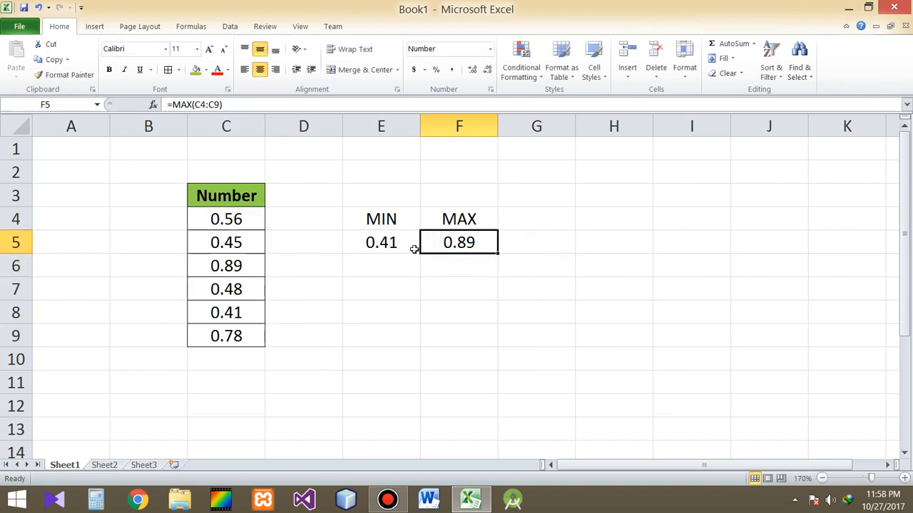
Clear the MIN and MAX results from E5:F5
left_click_drag(414, 248, 460, 244)
left_click(464, 290)
key("Delete")
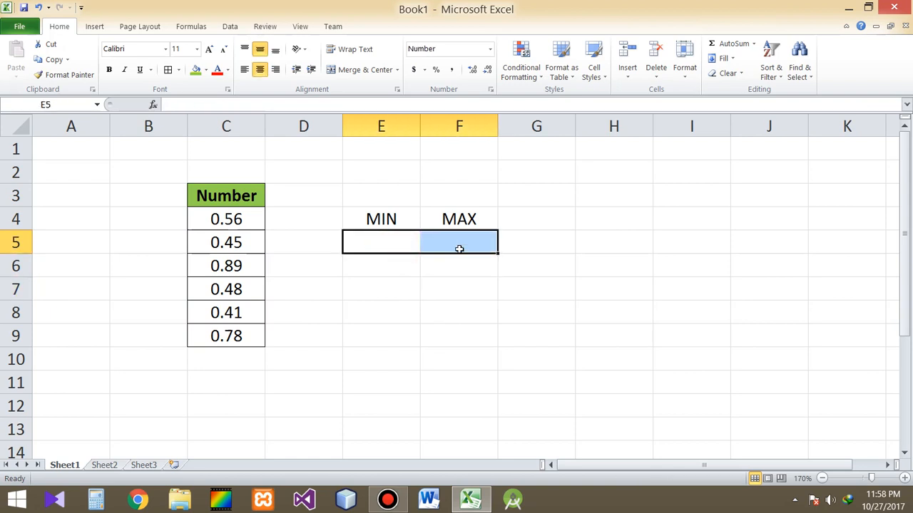
left_click(223, 220)
left_click_drag(223, 219, 228, 336)
left_click(287, 267)
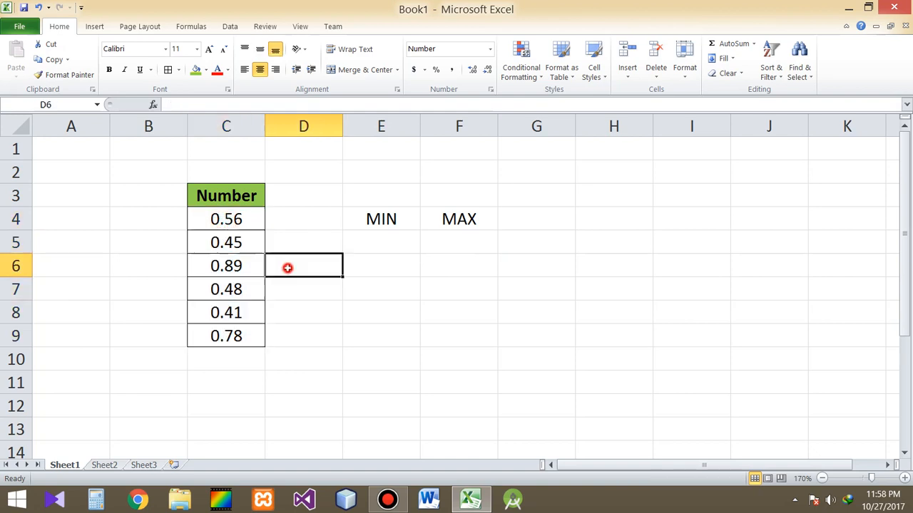
left_click(240, 271)
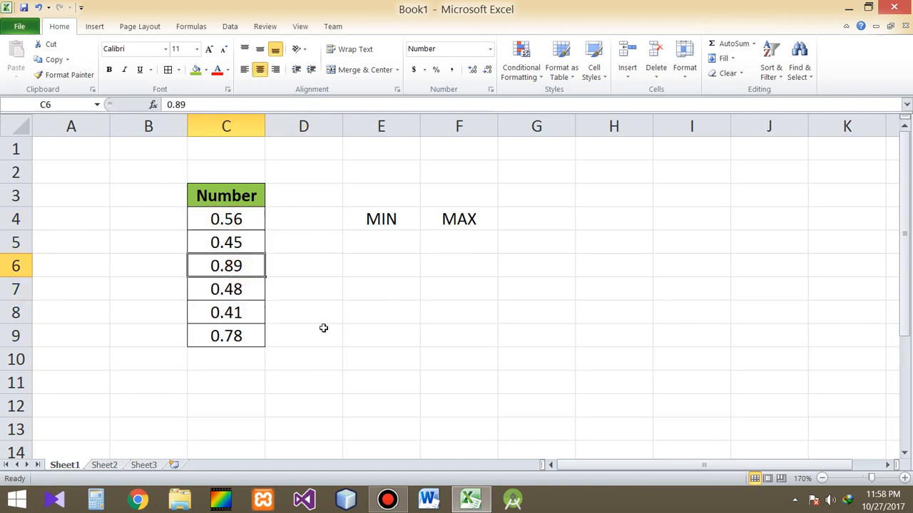
left_click(251, 329)
left_click(250, 316)
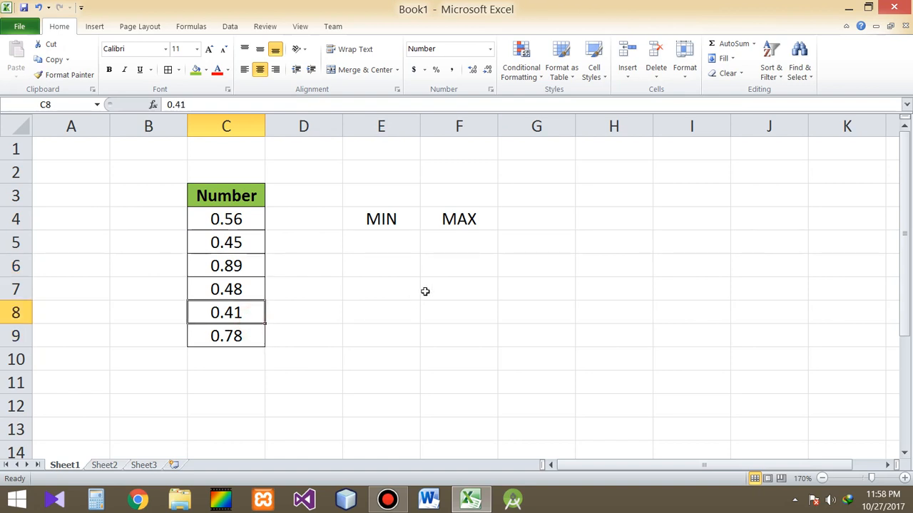
left_click_drag(391, 219, 458, 222)
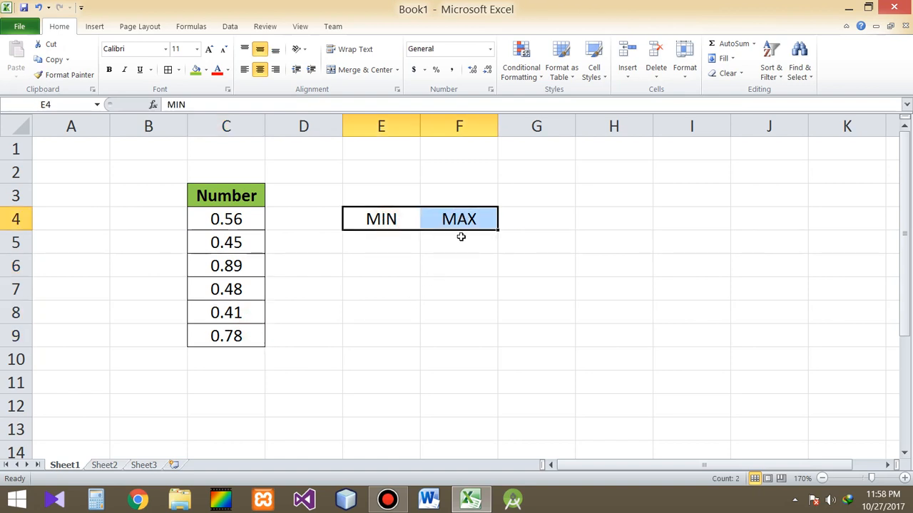
left_click(454, 238)
Change the number format of the values in C4:C9 to Fraction
left_click_drag(255, 220, 249, 337)
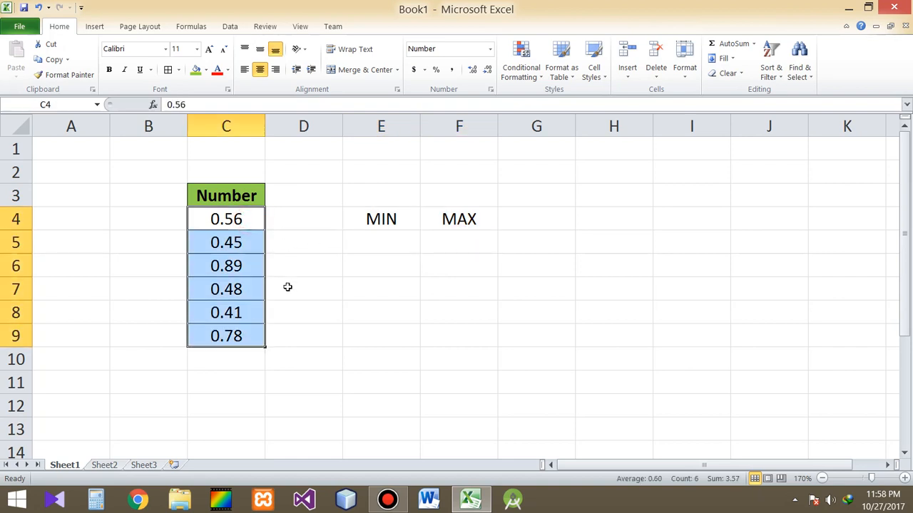
left_click(490, 49)
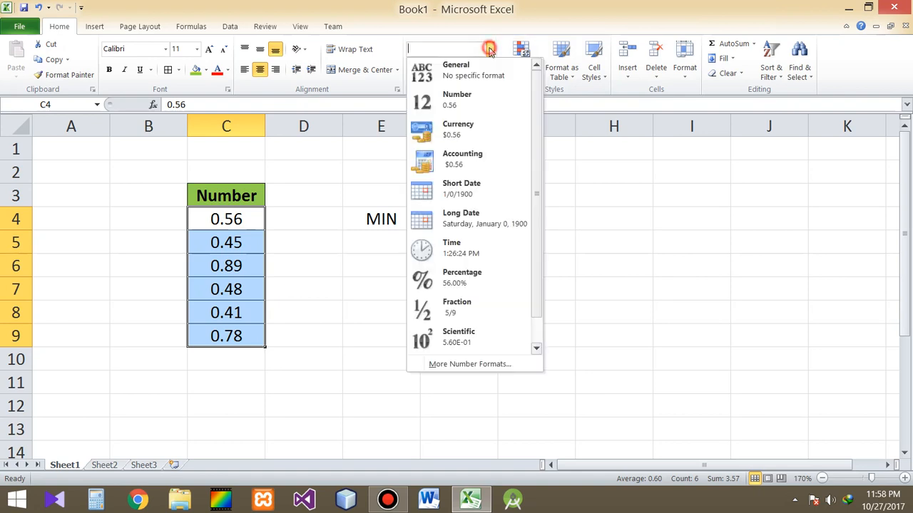
left_click(497, 323)
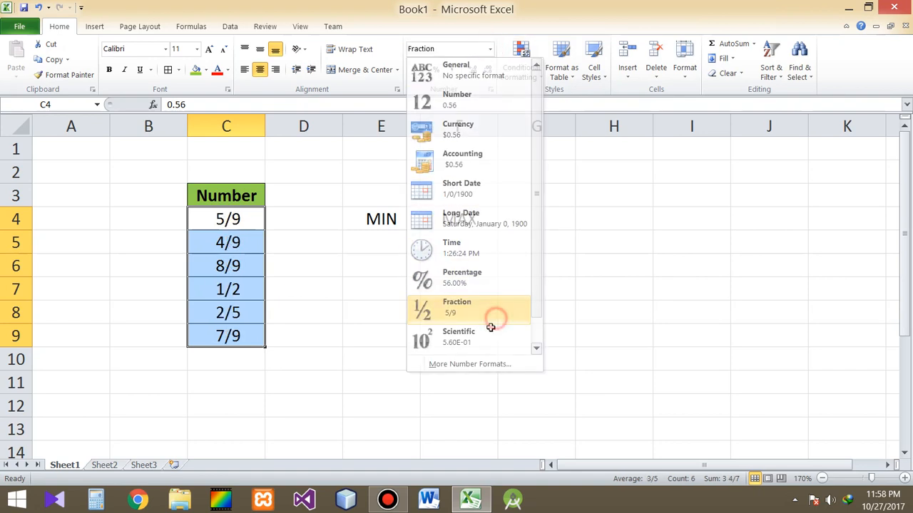
left_click(308, 262)
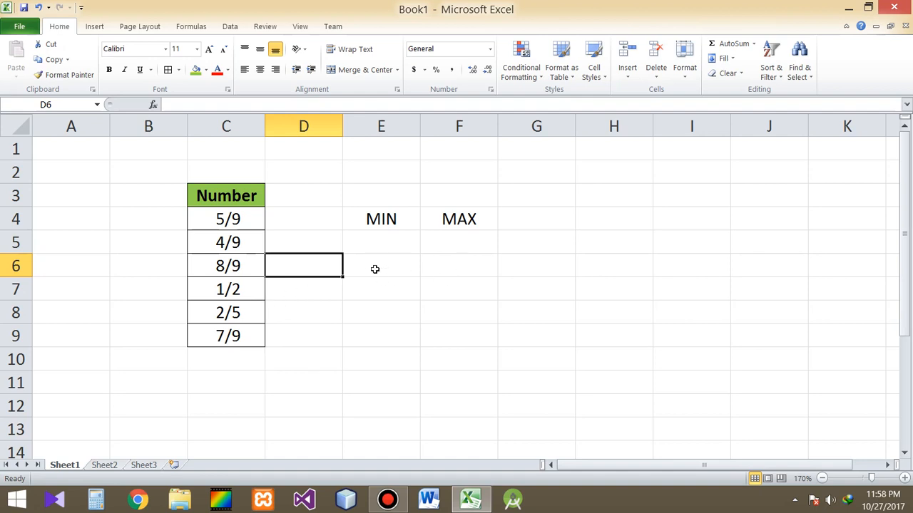
Apply the Fraction number format to the MIN and MAX result cells E5:F5
left_click(385, 243)
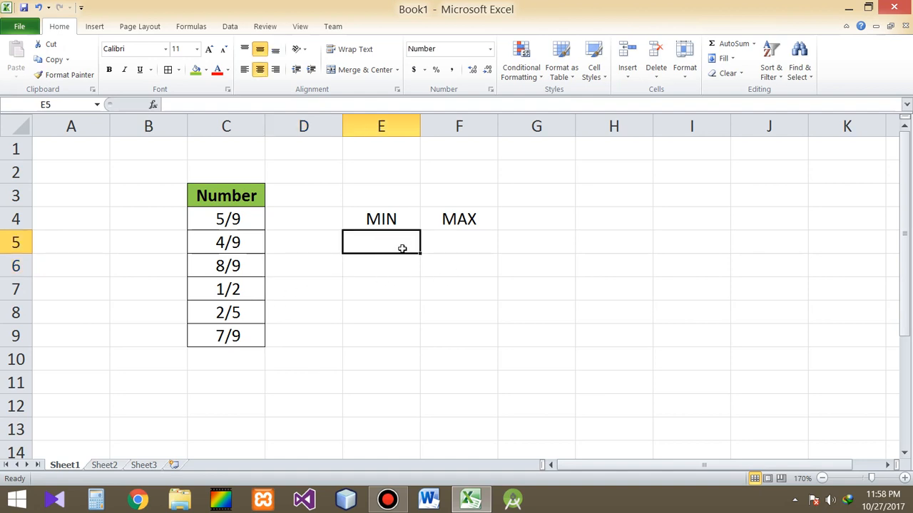
left_click_drag(402, 248, 439, 251)
left_click(490, 48)
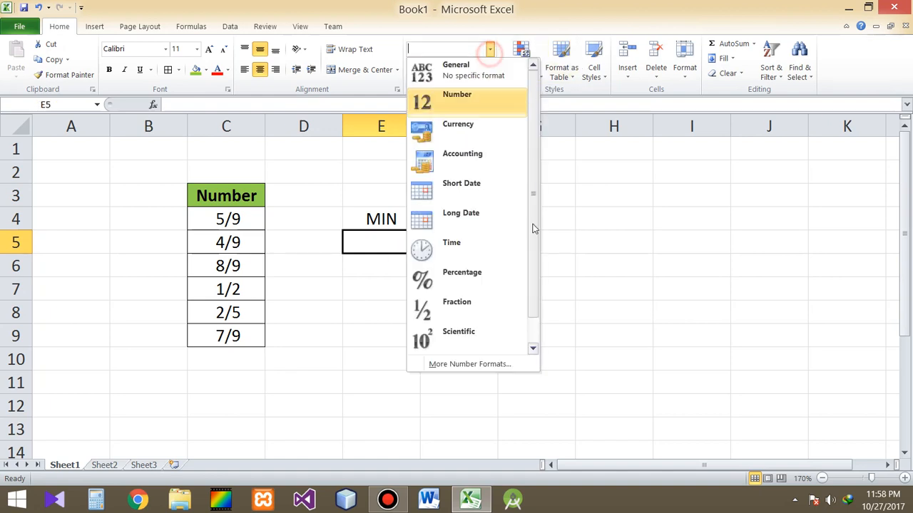
left_click(465, 311)
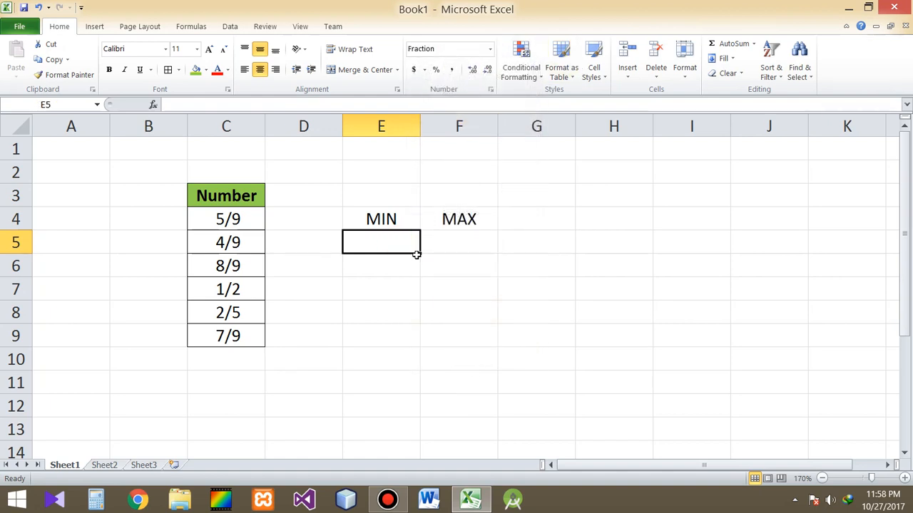
Calculate the smallest fraction in E5 with the MIN function over C4:C9
type("=")
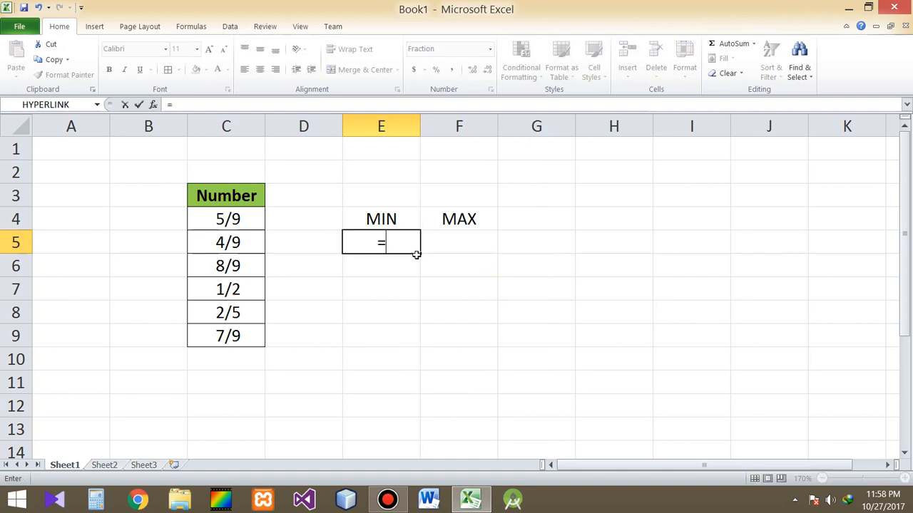
type("min")
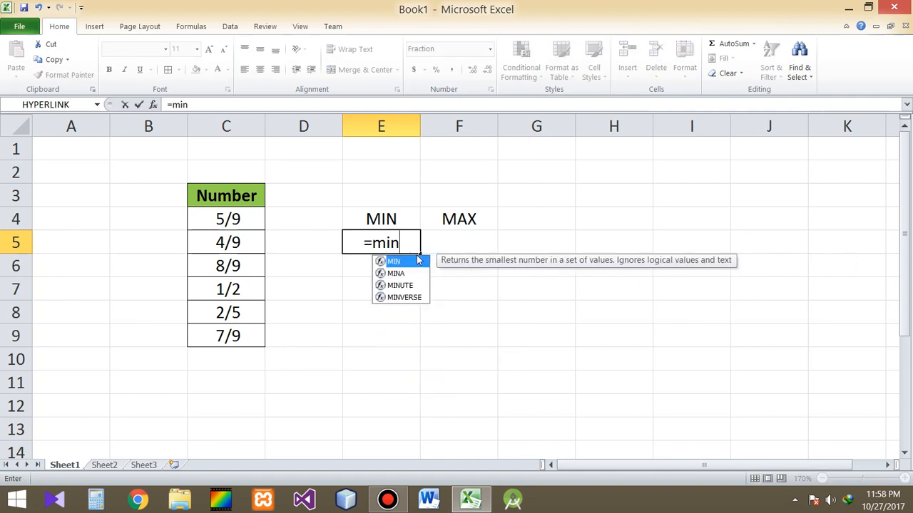
double_click(397, 262)
left_click_drag(227, 220, 233, 337)
key("Return")
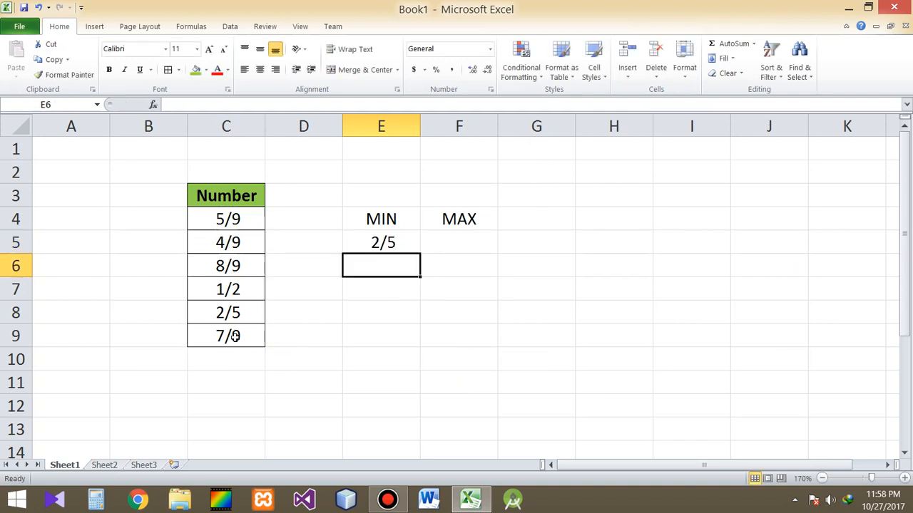
Calculate the largest fraction in F5 with the MAX function over C4:C9
left_click(451, 247)
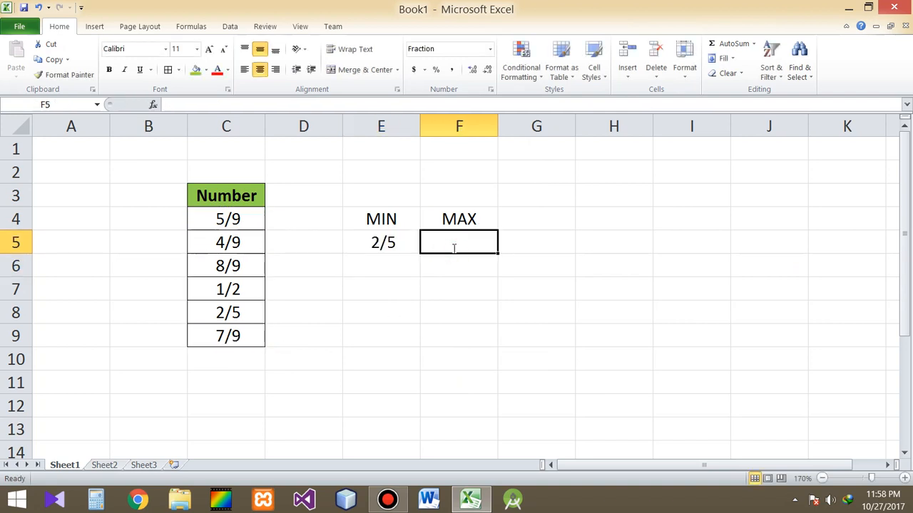
type("=max")
key("Tab")
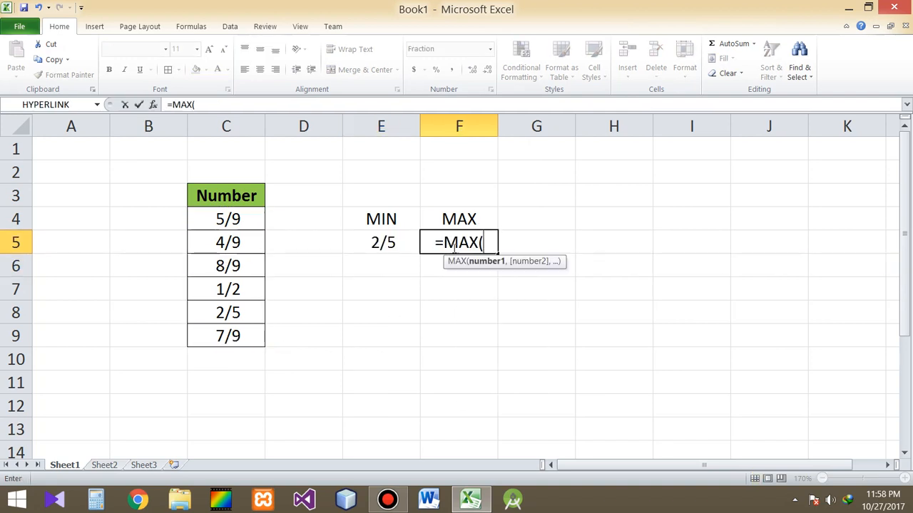
left_click_drag(222, 219, 237, 335)
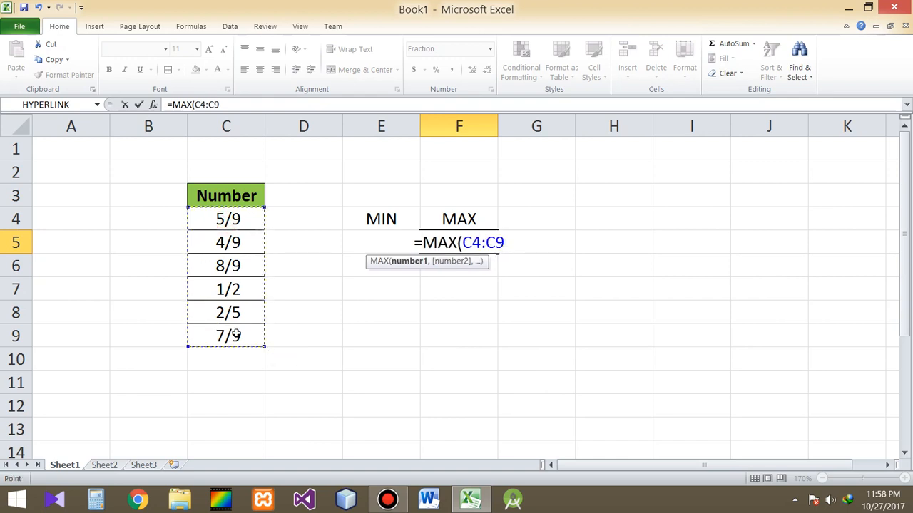
key("Return")
left_click(408, 242)
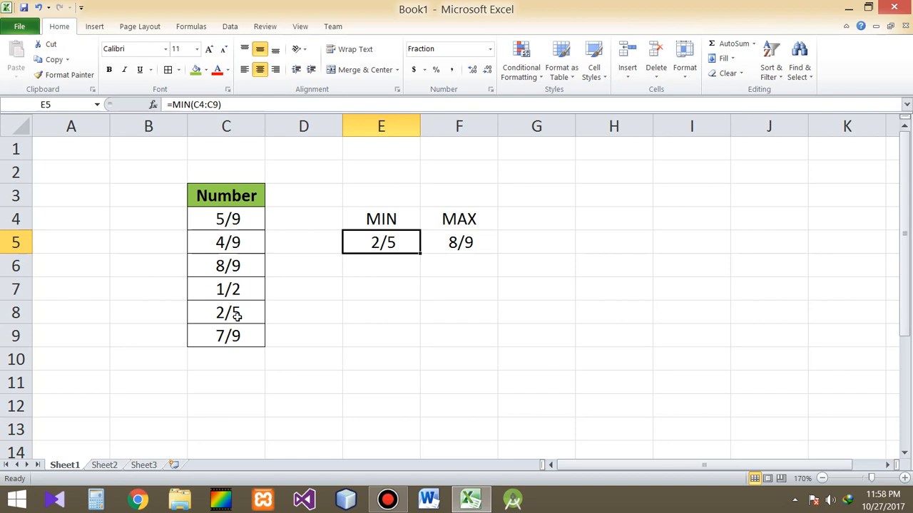
left_click(454, 242)
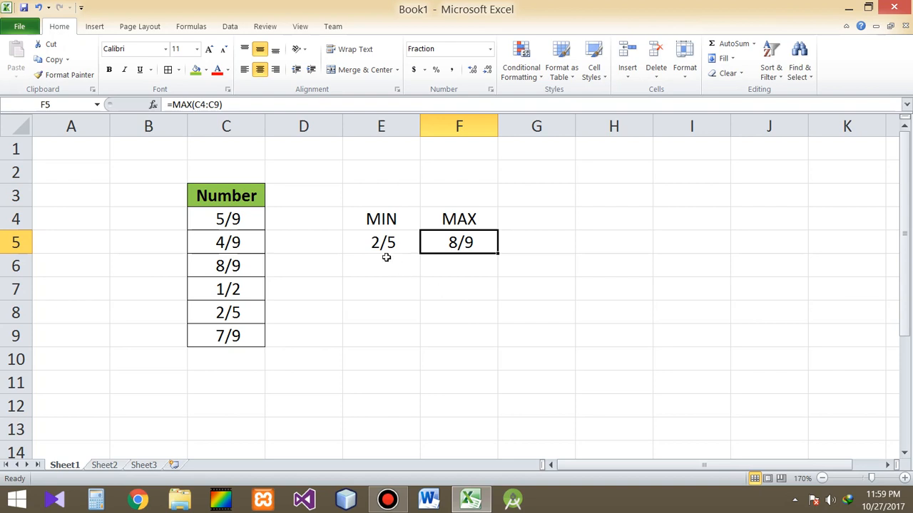
Delete the fraction results from the MIN and MAX cells E5:F5
left_click_drag(391, 246, 437, 239)
key("Delete")
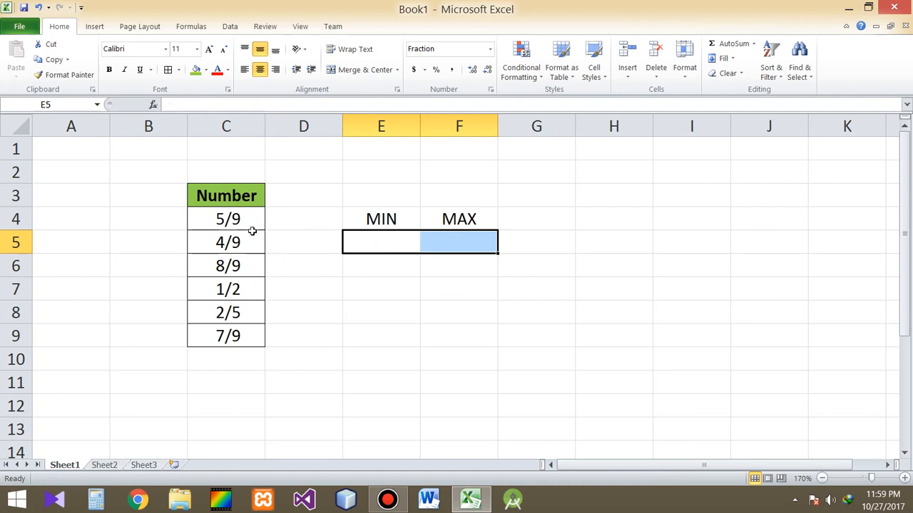
left_click_drag(236, 218, 237, 339)
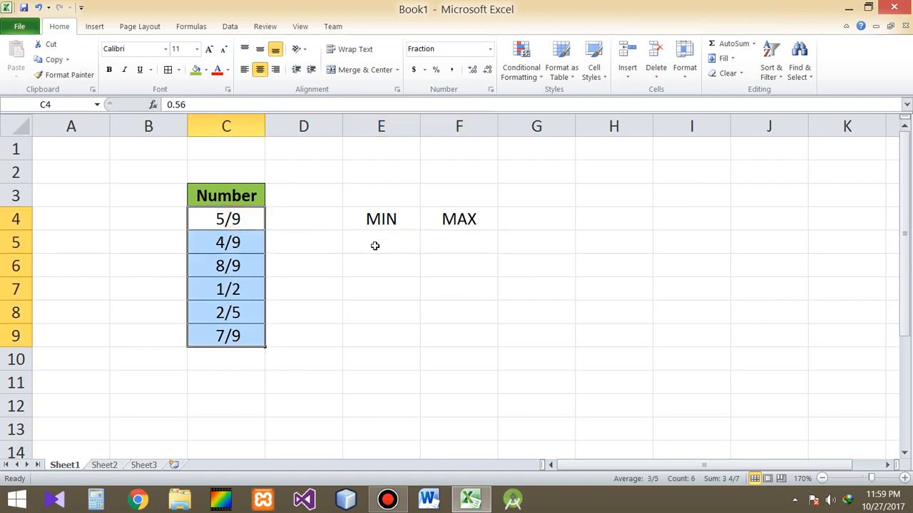
Set the number format of E5:F5 and of the values in C4:C9 to Number
left_click_drag(375, 245, 449, 244)
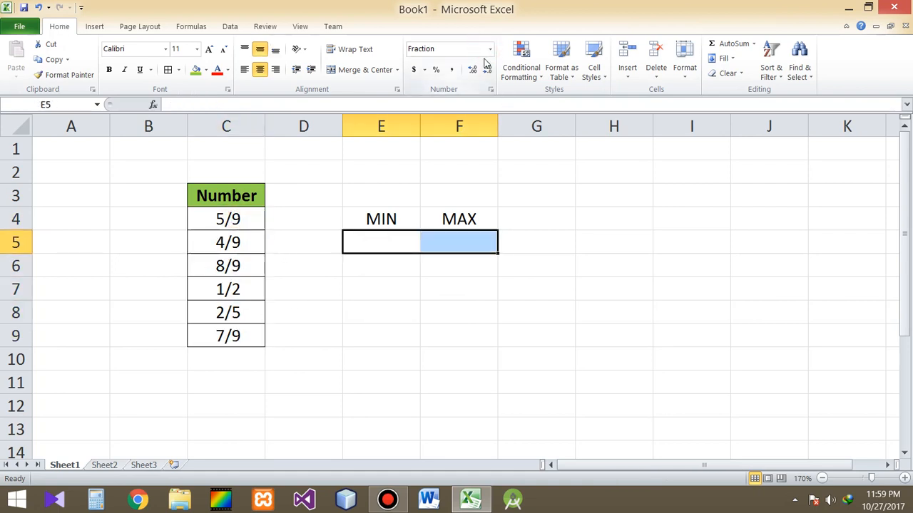
left_click(491, 49)
left_click(483, 95)
left_click_drag(223, 224, 228, 337)
left_click(490, 48)
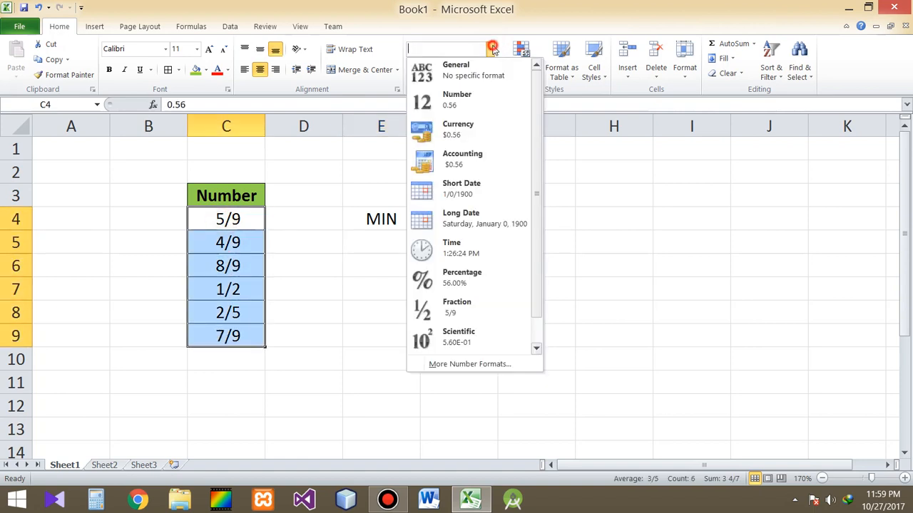
left_click(487, 98)
Copy the Number list in C3:C9, including its header, to the range starting at H3
left_click(229, 218)
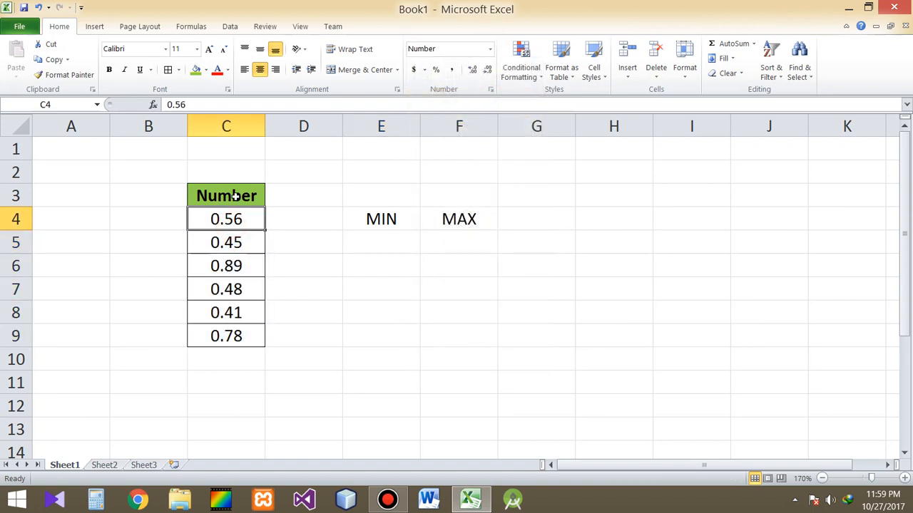
left_click_drag(234, 197, 234, 333)
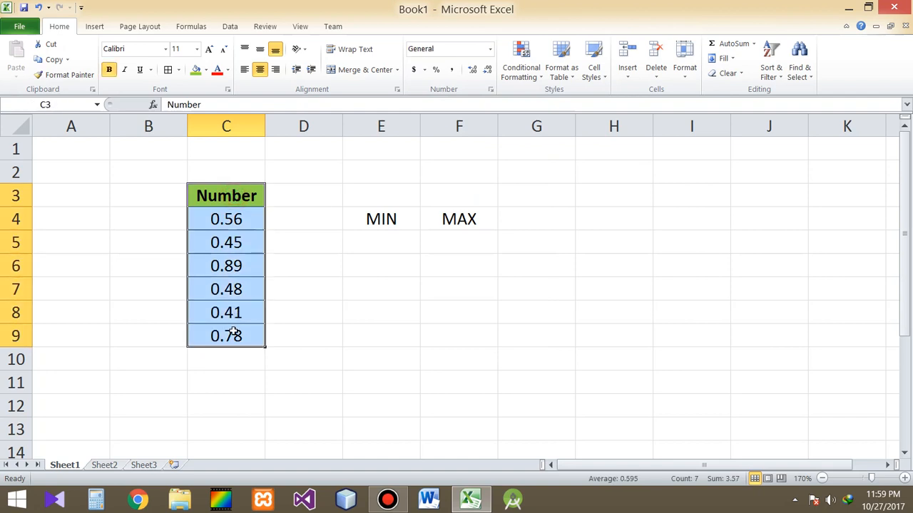
key("ctrl+c")
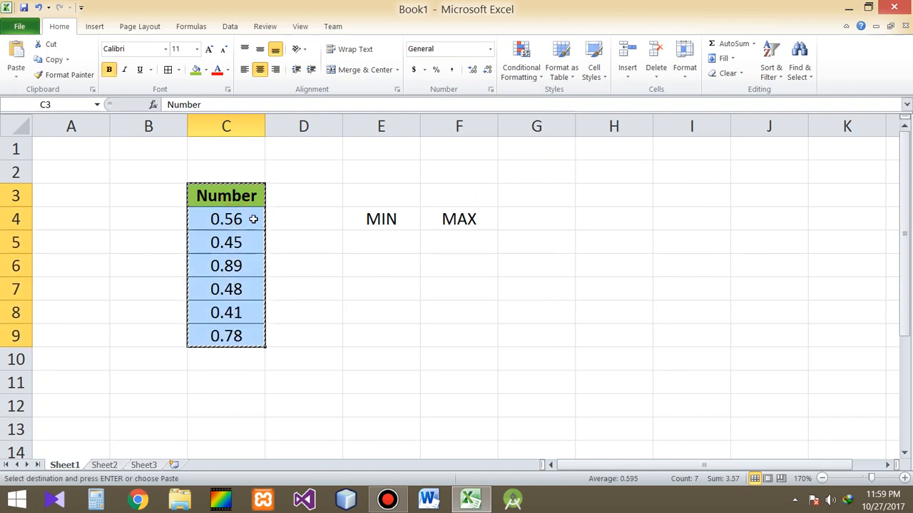
left_click(616, 193)
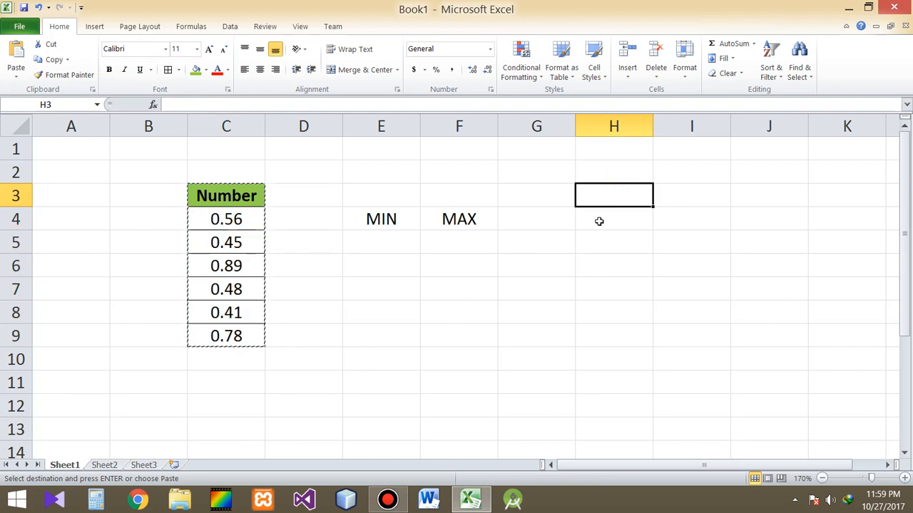
key("ctrl+v")
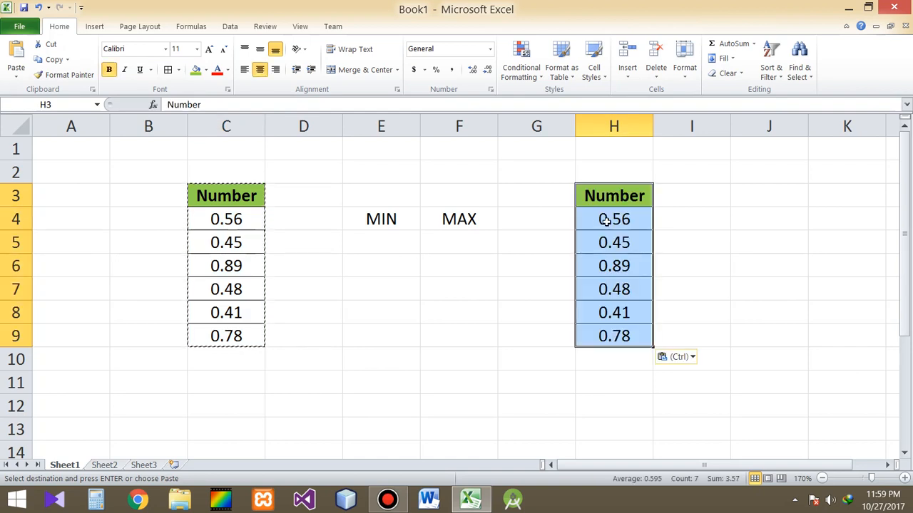
Replace every "0." with nothing in the copied list H3:H9
key("ctrl+f")
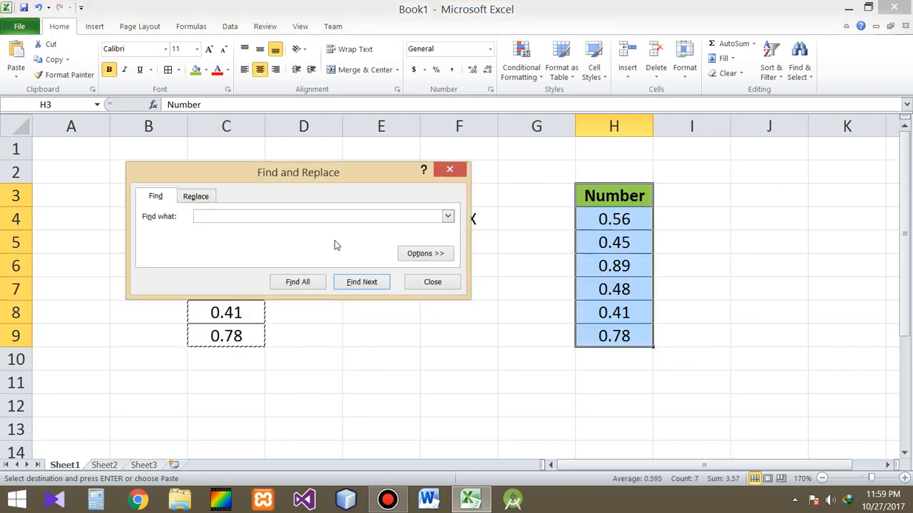
left_click(194, 198)
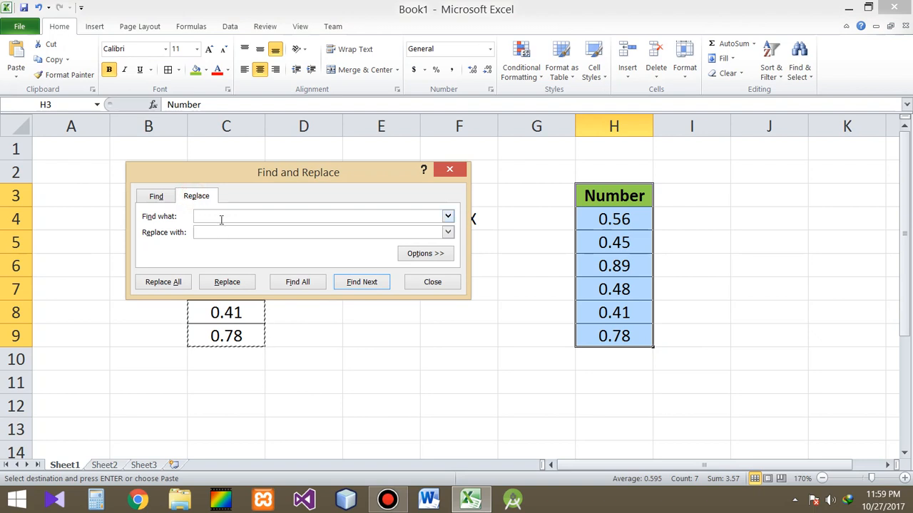
type("0.")
left_click(215, 232)
left_click(159, 284)
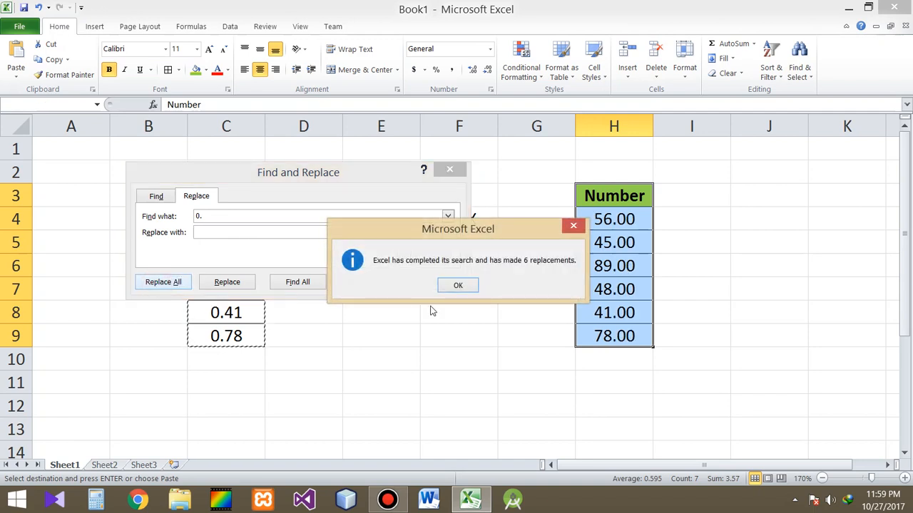
left_click(469, 287)
left_click(449, 169)
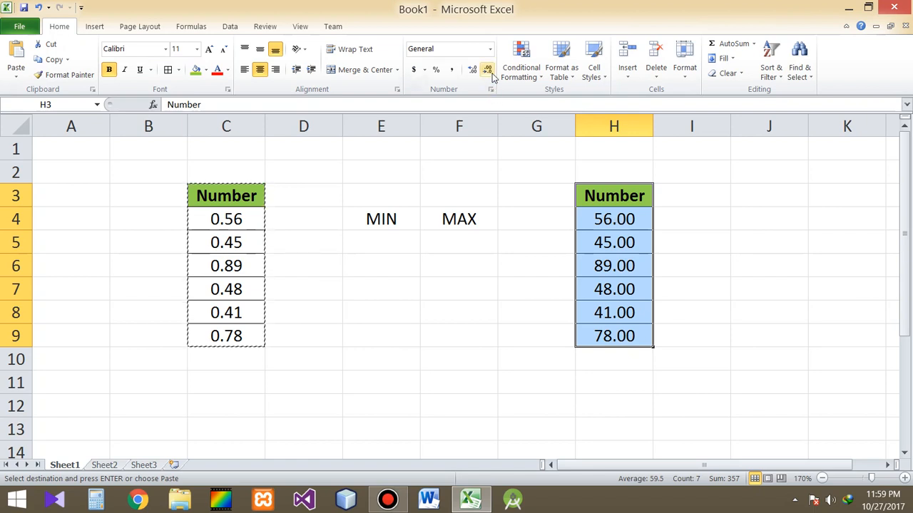
Reduce the displayed decimals of the copied values in H4:H9 to zero places
left_click(611, 195)
left_click_drag(611, 215, 626, 334)
left_click(487, 69)
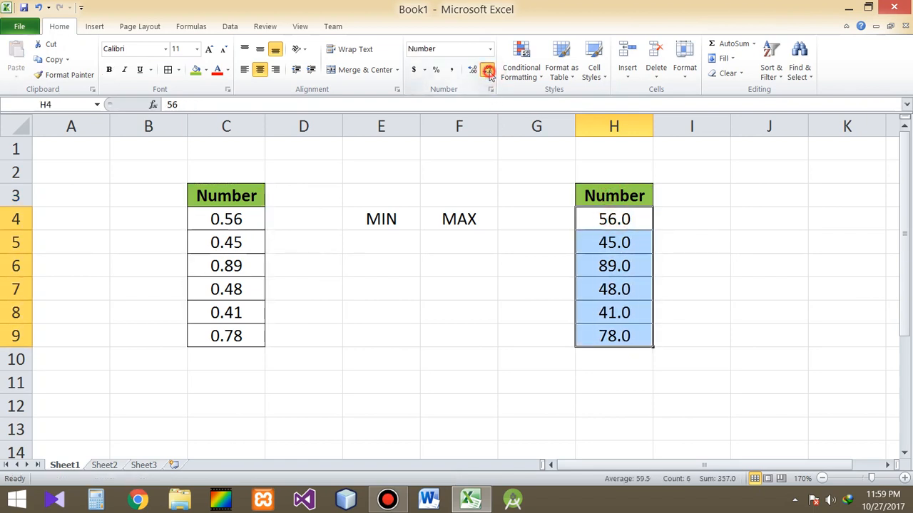
left_click(486, 69)
left_click(627, 224)
left_click_drag(627, 223, 624, 335)
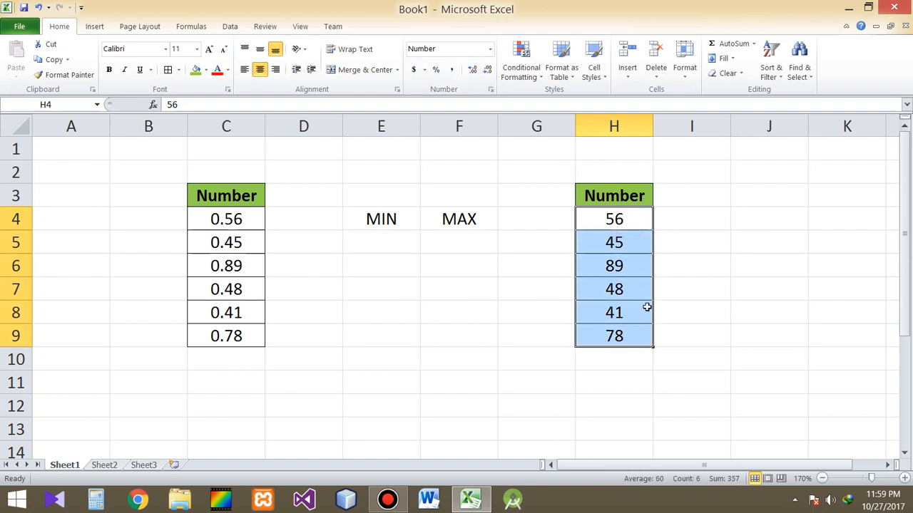
left_click(710, 244)
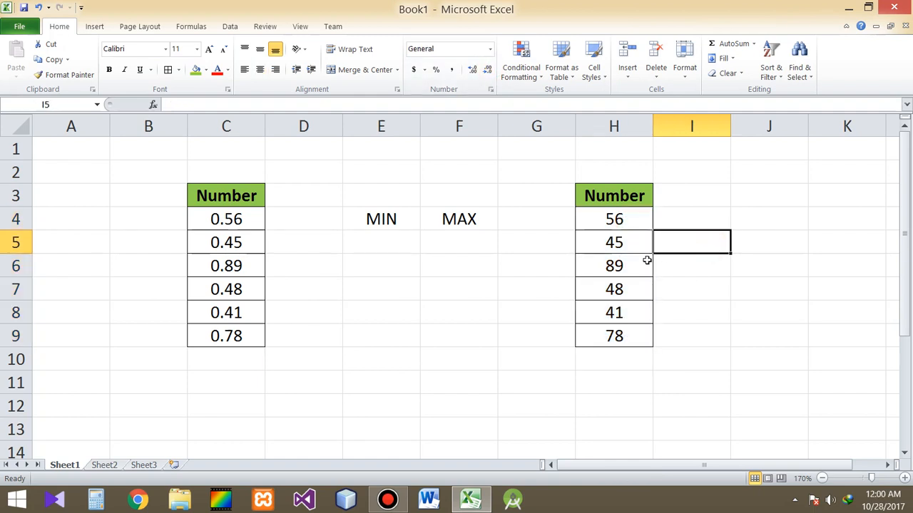
left_click_drag(606, 218, 614, 335)
Calculate the smallest whole number in E5 with the MIN function over H4:H9
left_click(406, 236)
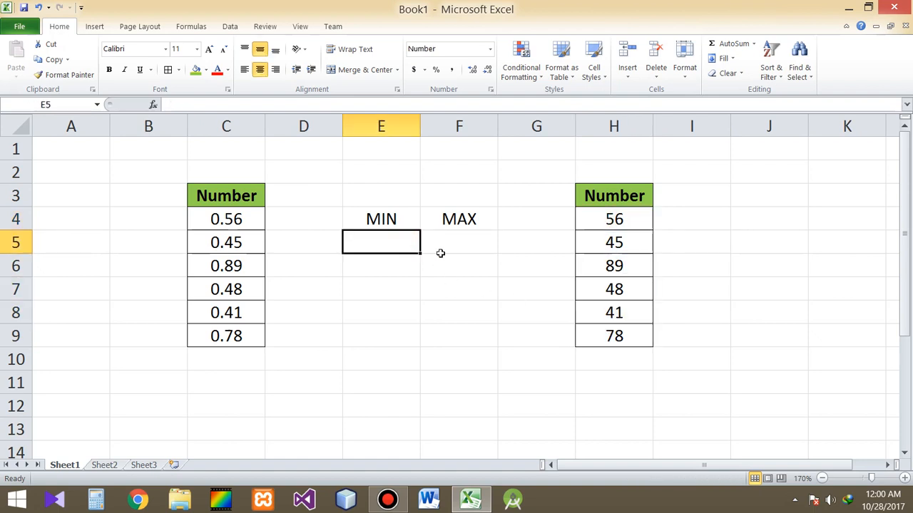
type("=min")
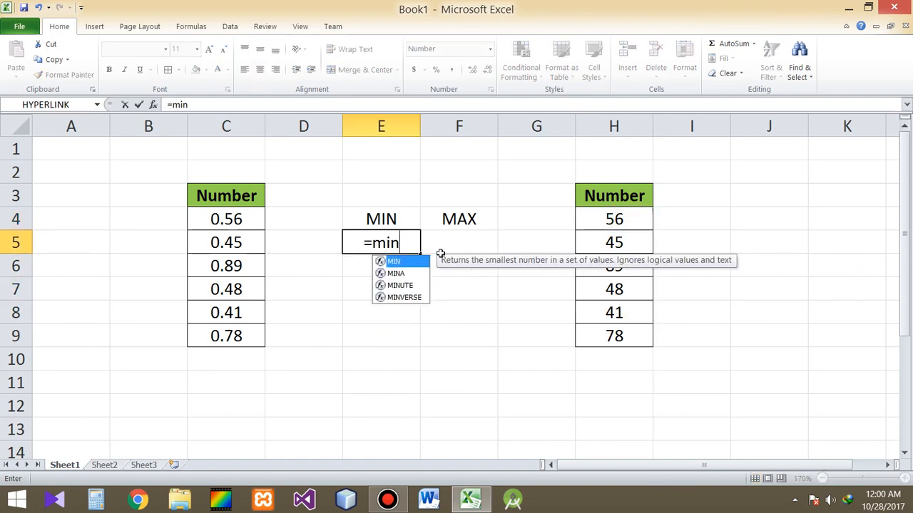
key("Tab")
left_click_drag(613, 219, 635, 340)
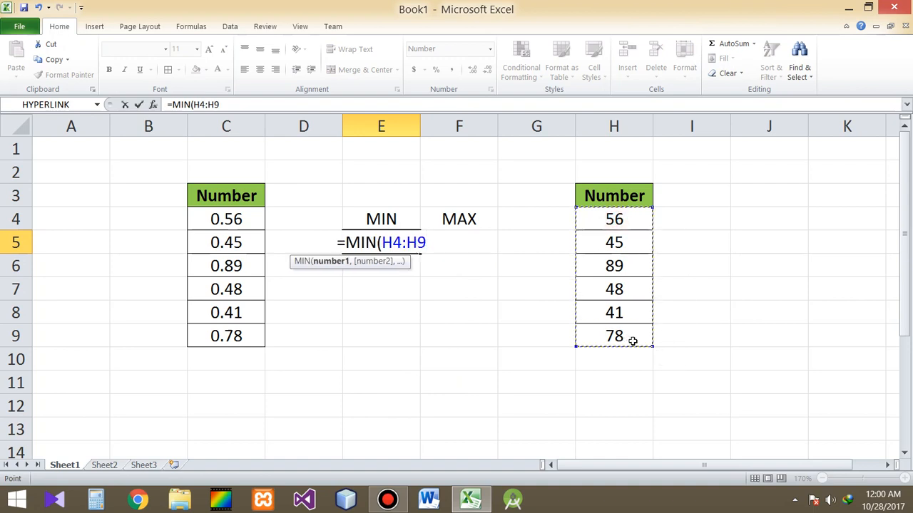
key("Return")
Calculate the largest whole number in F5 with the MAX function over H4:H9
left_click(460, 244)
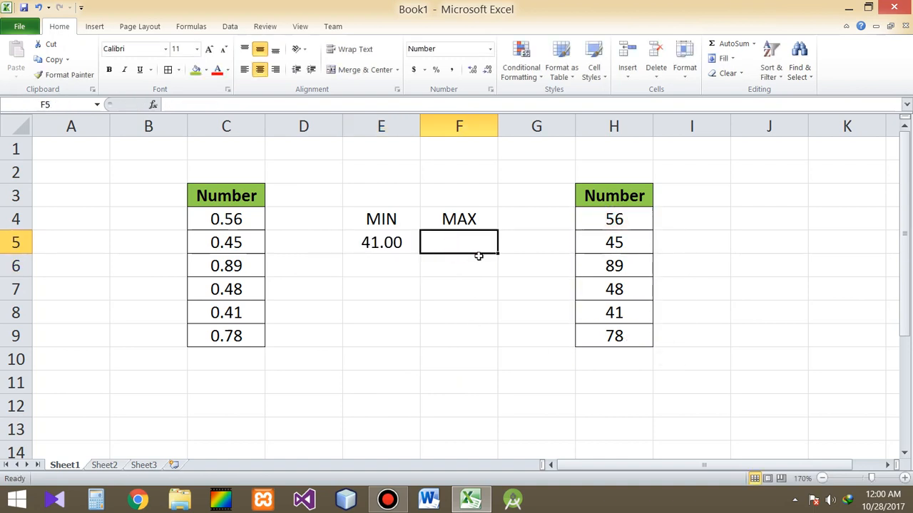
type("=max")
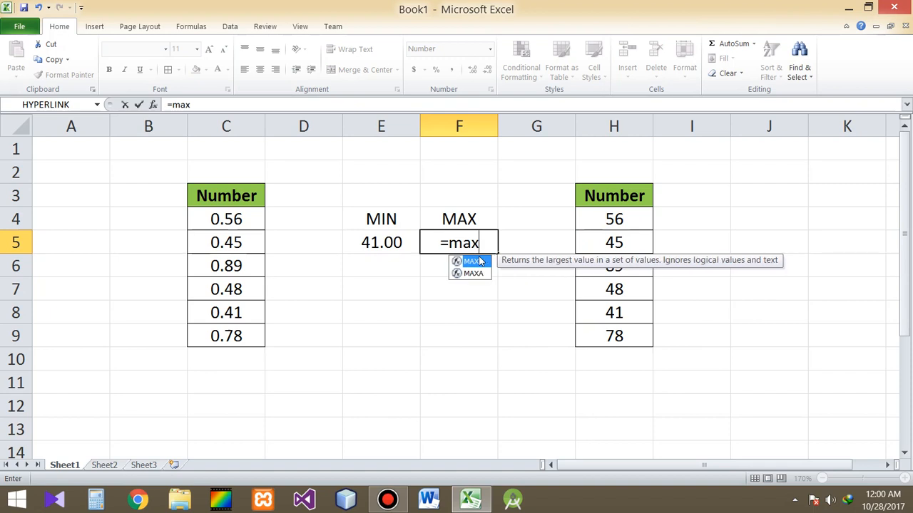
key("Tab")
left_click_drag(634, 219, 629, 340)
key("Return")
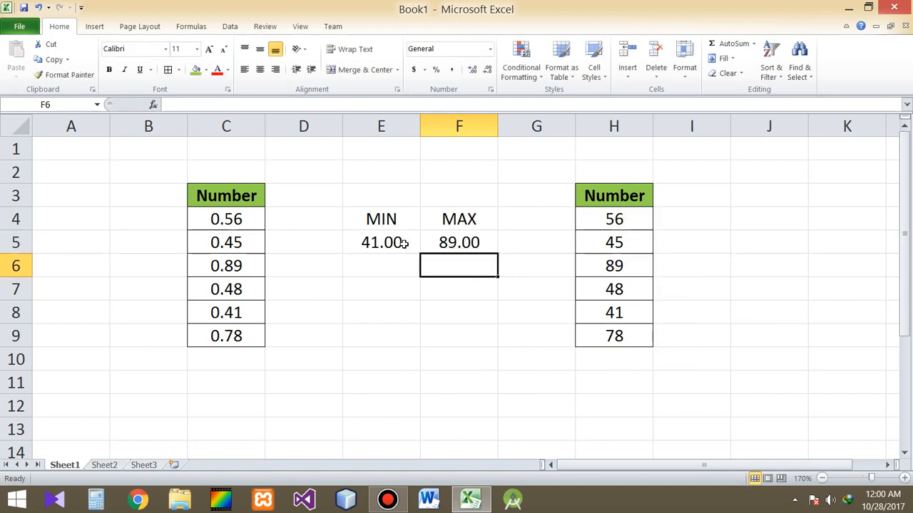
Show the MIN and MAX results in E5:F5 with zero decimal places
left_click_drag(410, 242, 443, 243)
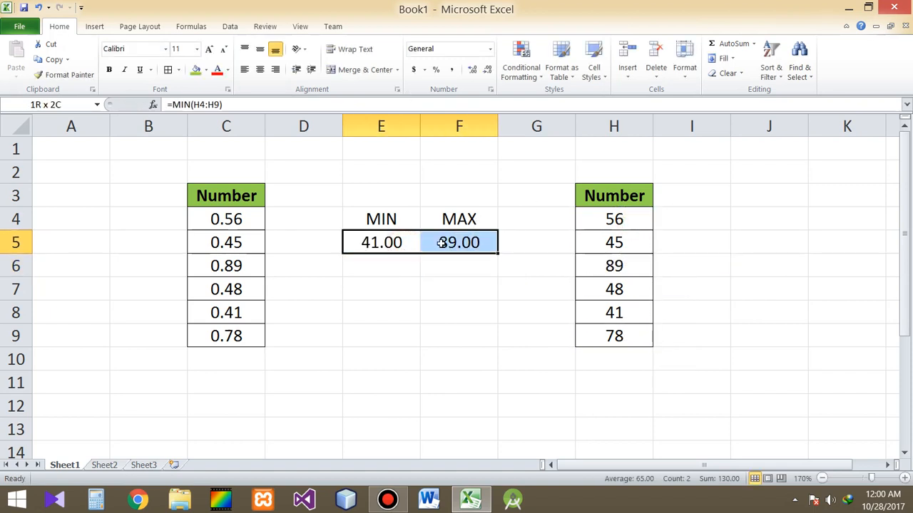
left_click(487, 69)
left_click(487, 69)
left_click(472, 70)
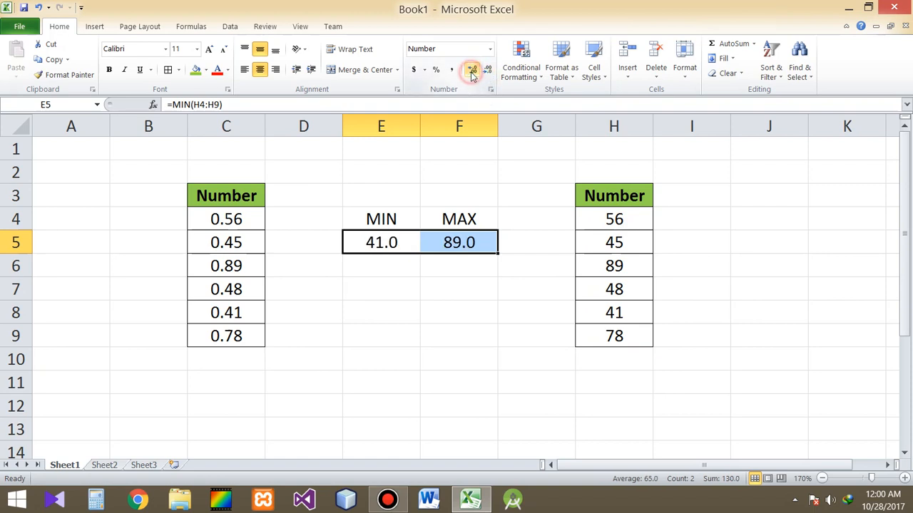
left_click(472, 70)
left_click(487, 69)
left_click(487, 70)
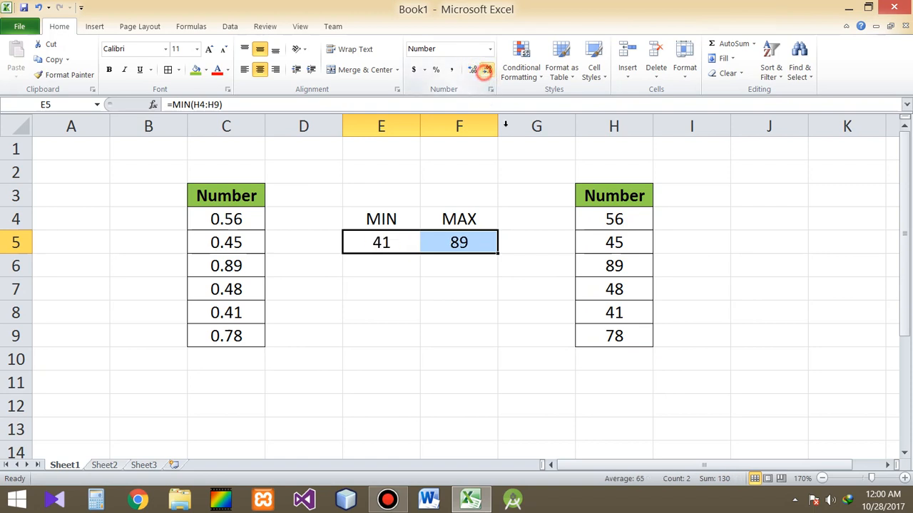
left_click(468, 303)
Compare the MIN and MAX results in E5:F5 with the lists in C4:C9 and H4:H9
left_click_drag(383, 243, 430, 243)
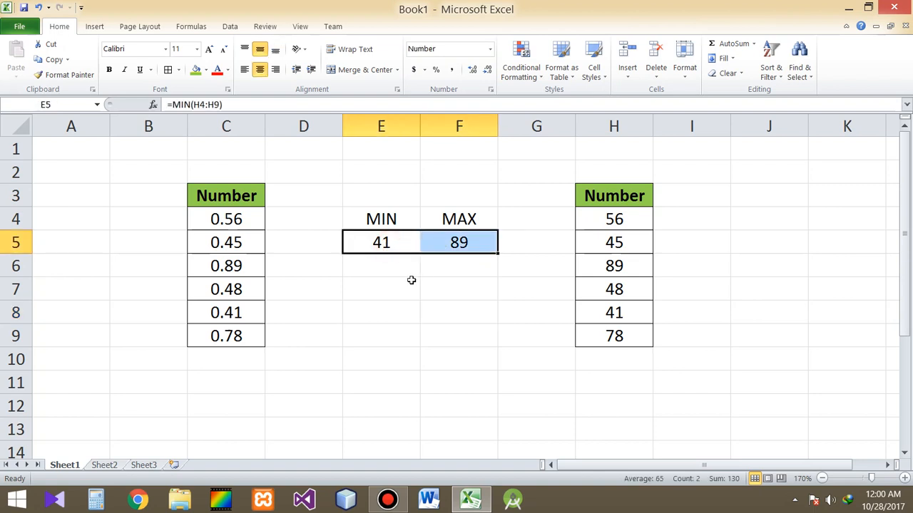
left_click(248, 310)
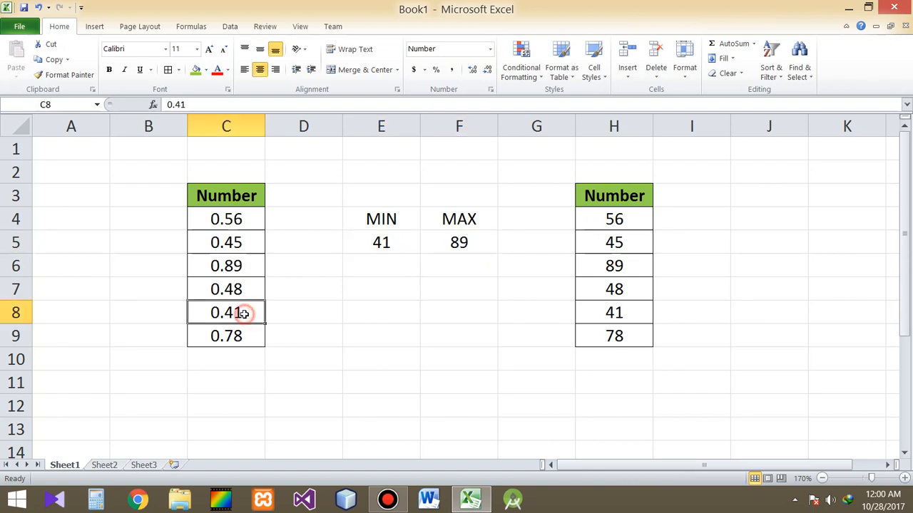
left_click(463, 245)
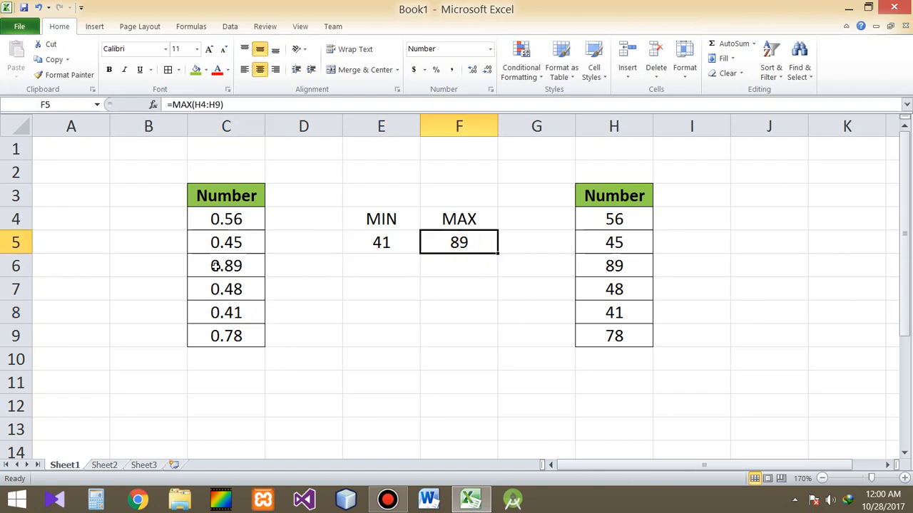
left_click(453, 275)
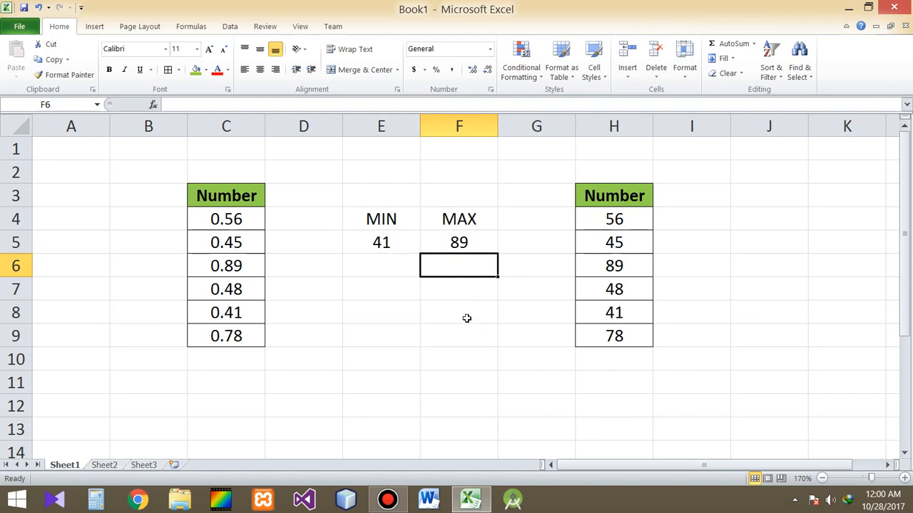
left_click(459, 244)
left_click_drag(380, 243, 448, 245)
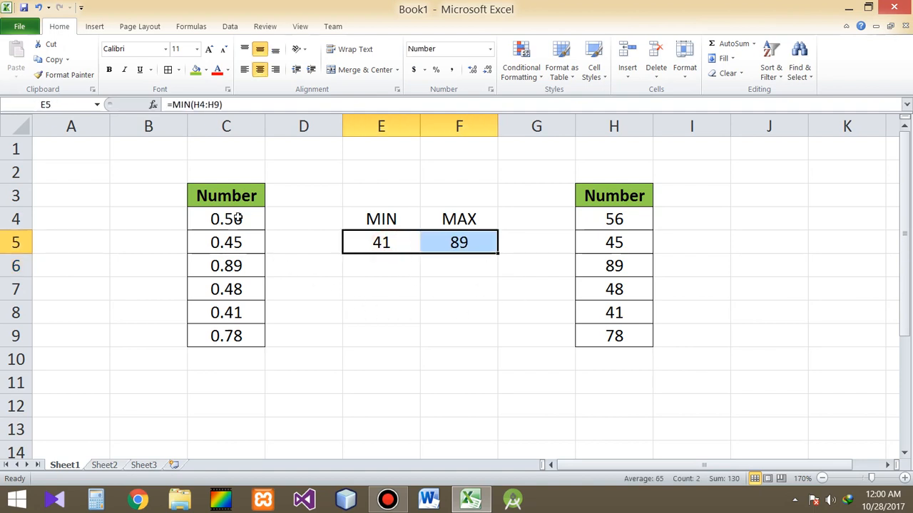
left_click_drag(239, 217, 255, 338)
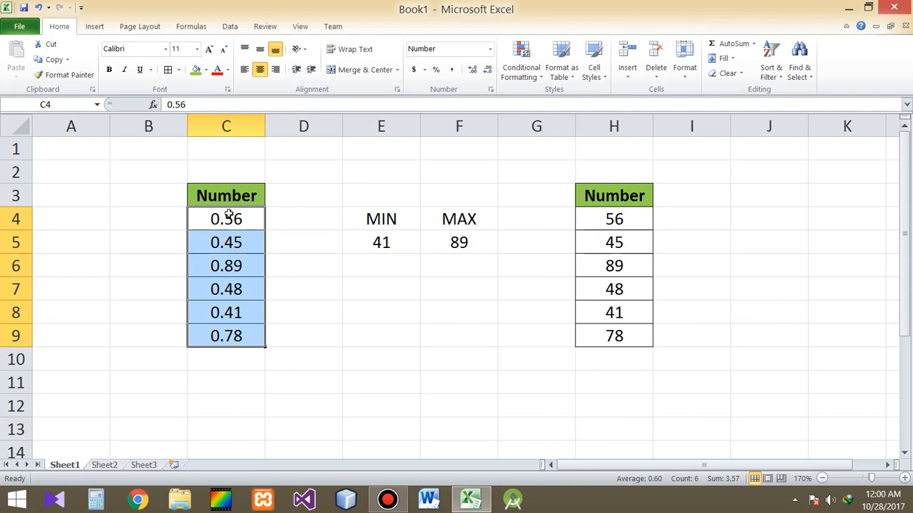
left_click_drag(610, 221, 621, 340)
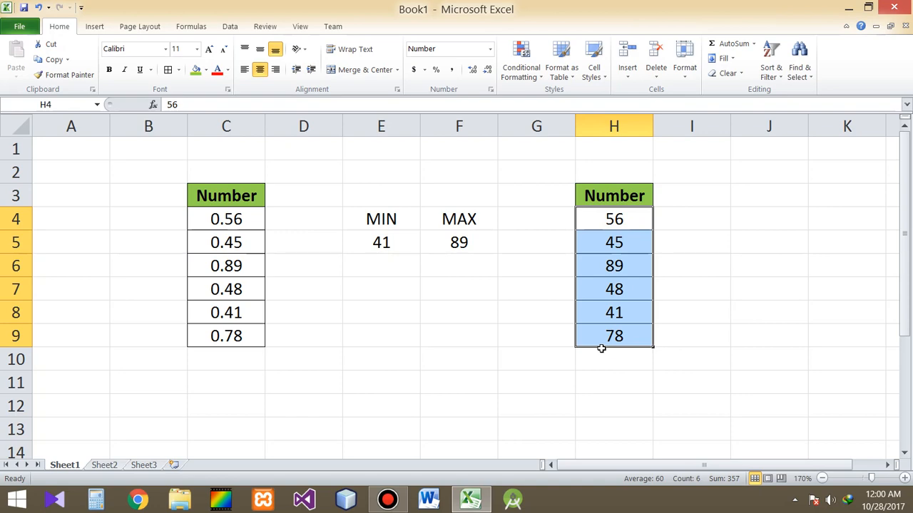
left_click(471, 296)
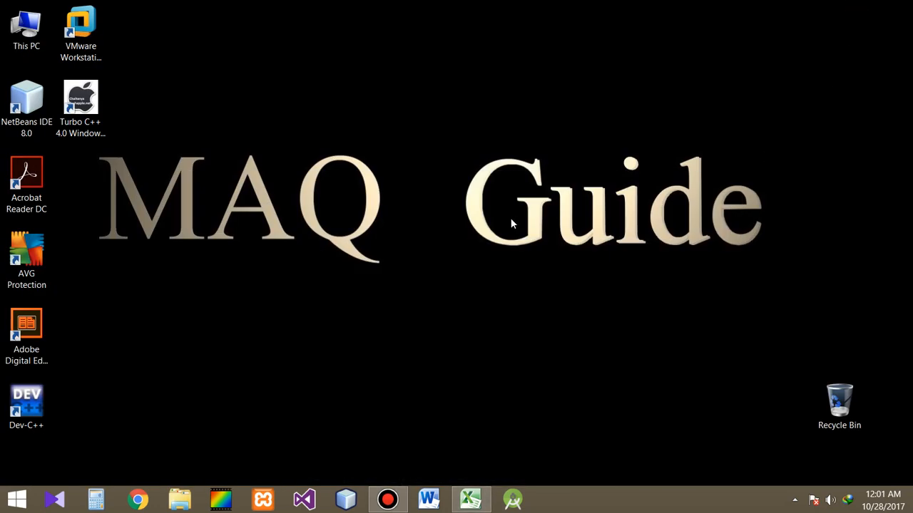
left_click_drag(450, 142, 781, 268)
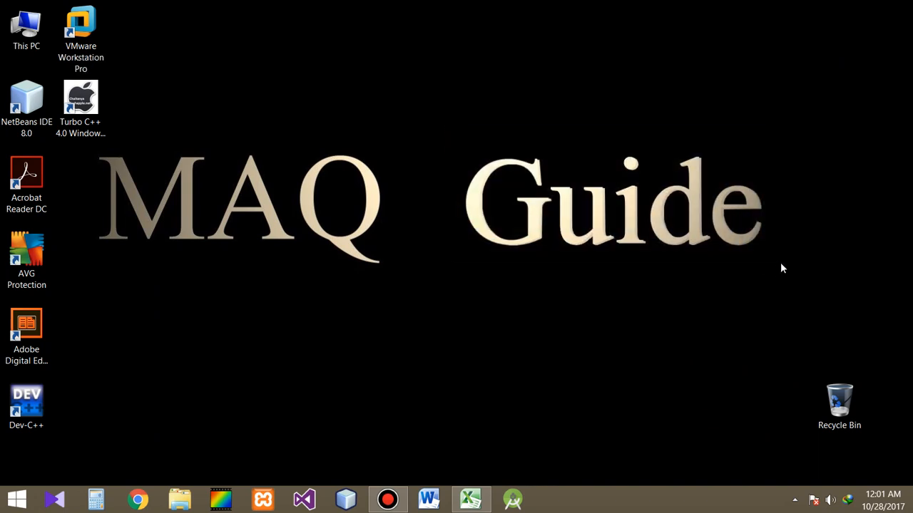